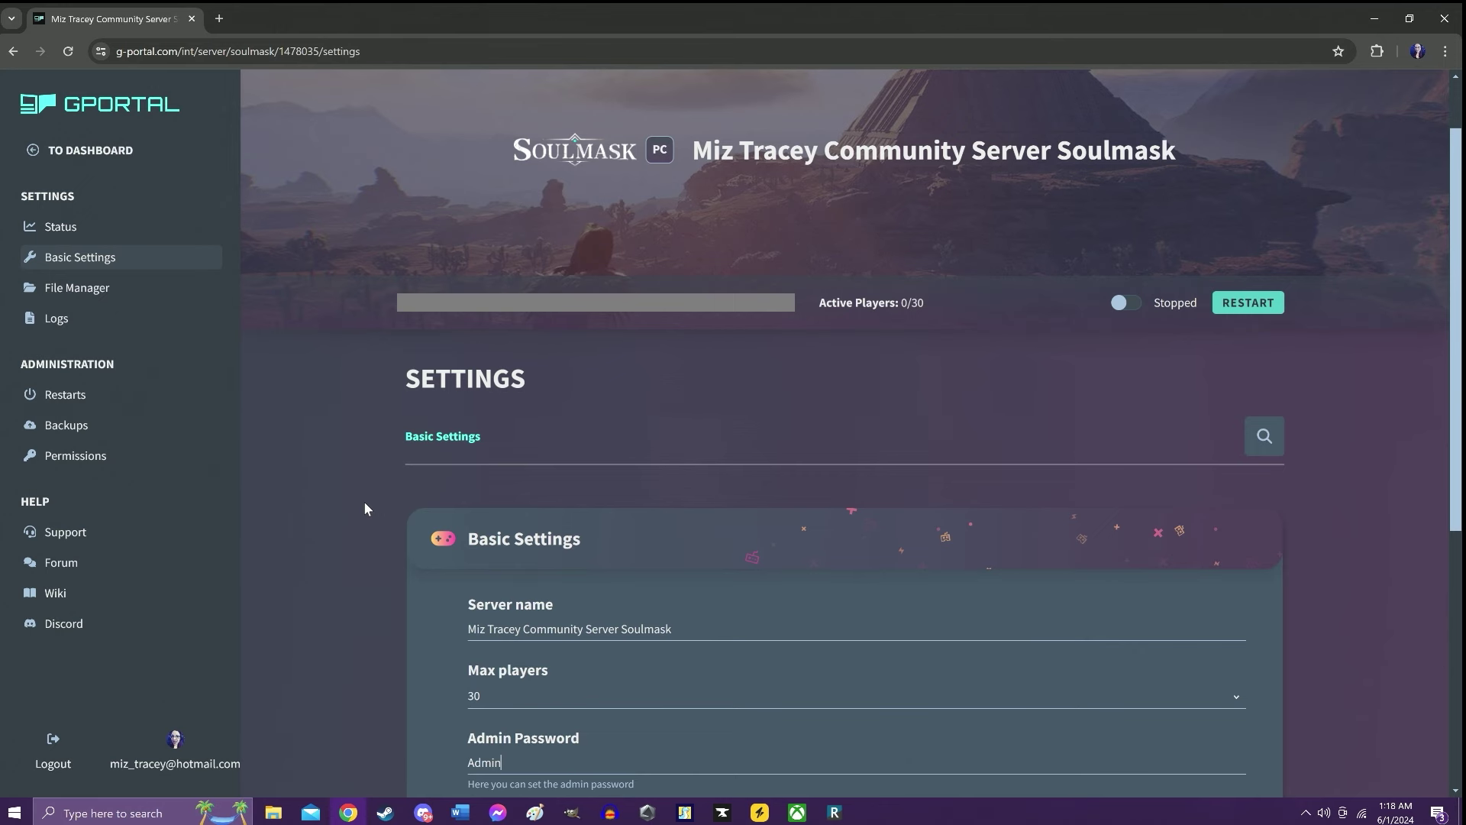
scroll(418, 484, down, 4)
scroll(418, 484, down, 1)
scroll(419, 485, up, 2)
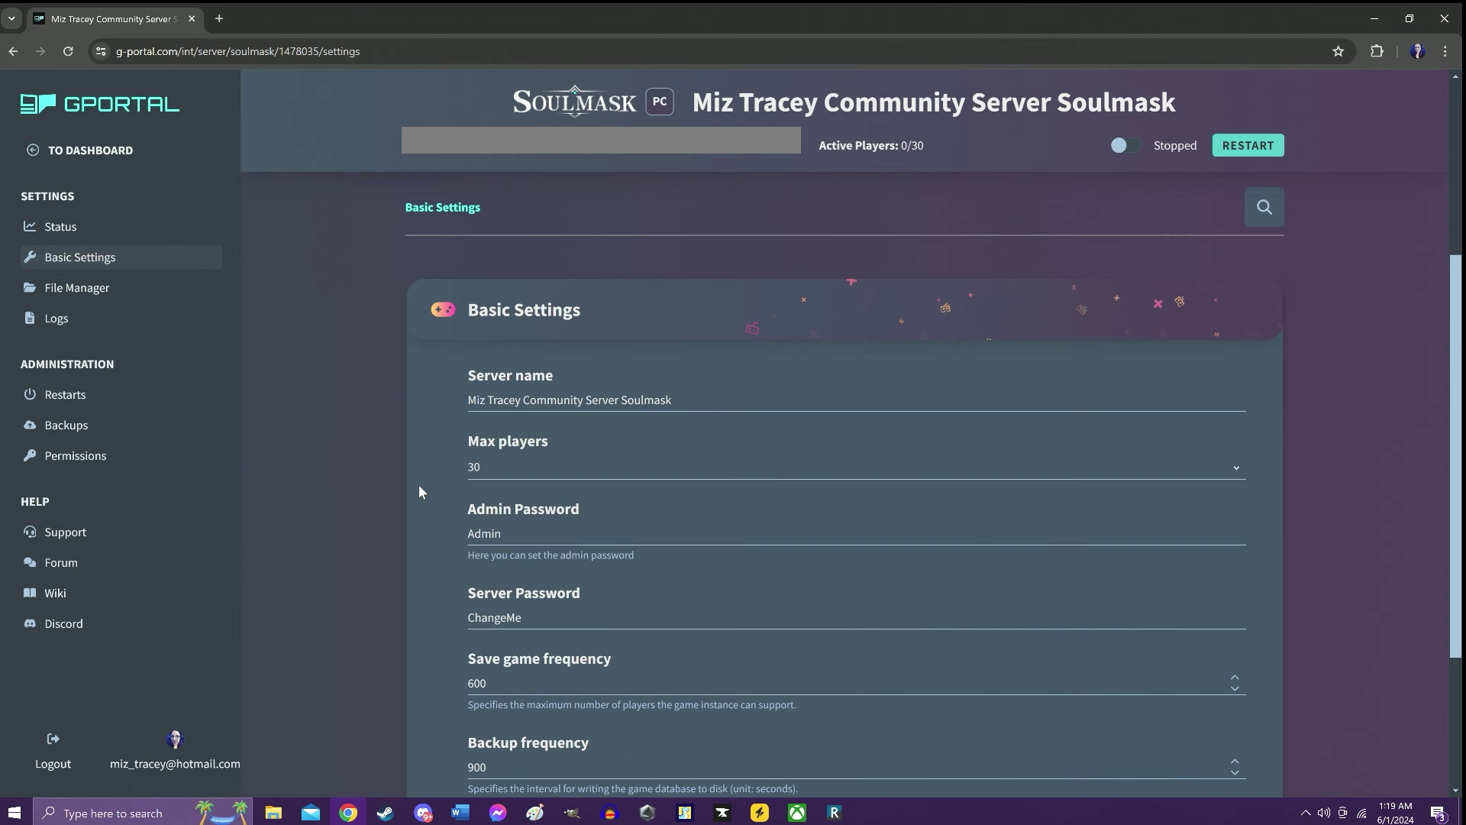
click(527, 536)
click(1119, 145)
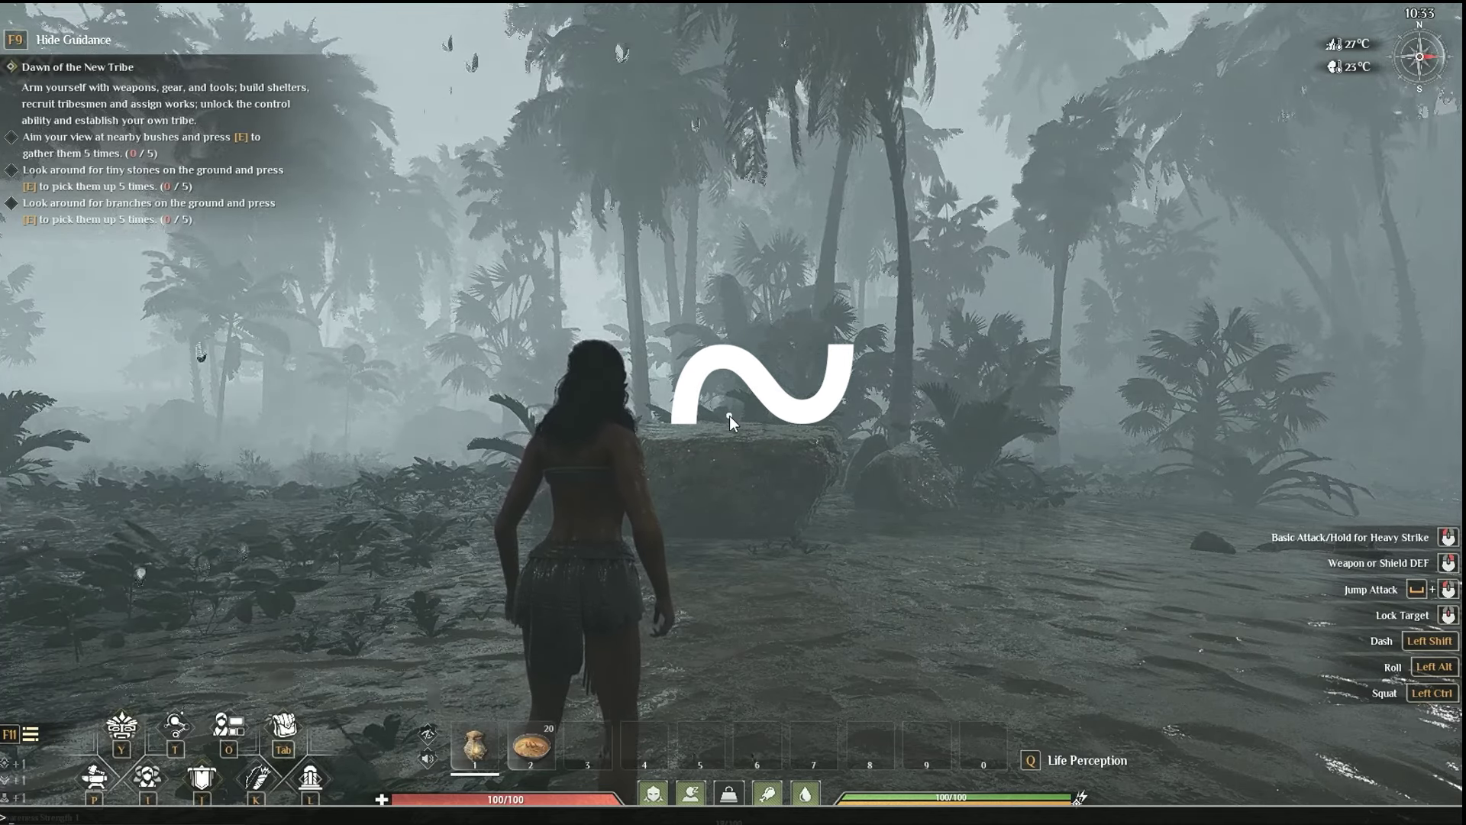
text(gm)
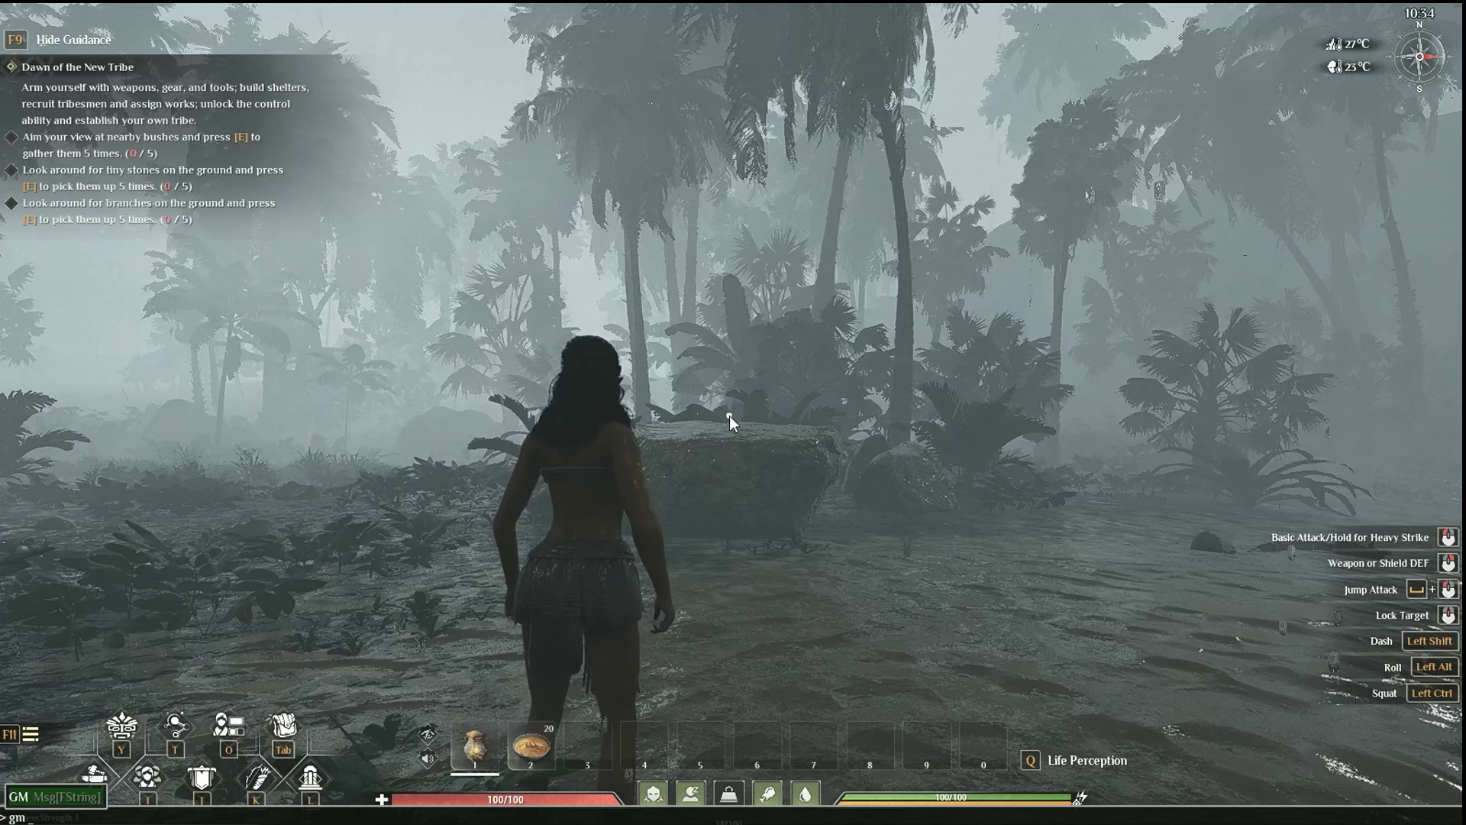
text( key)
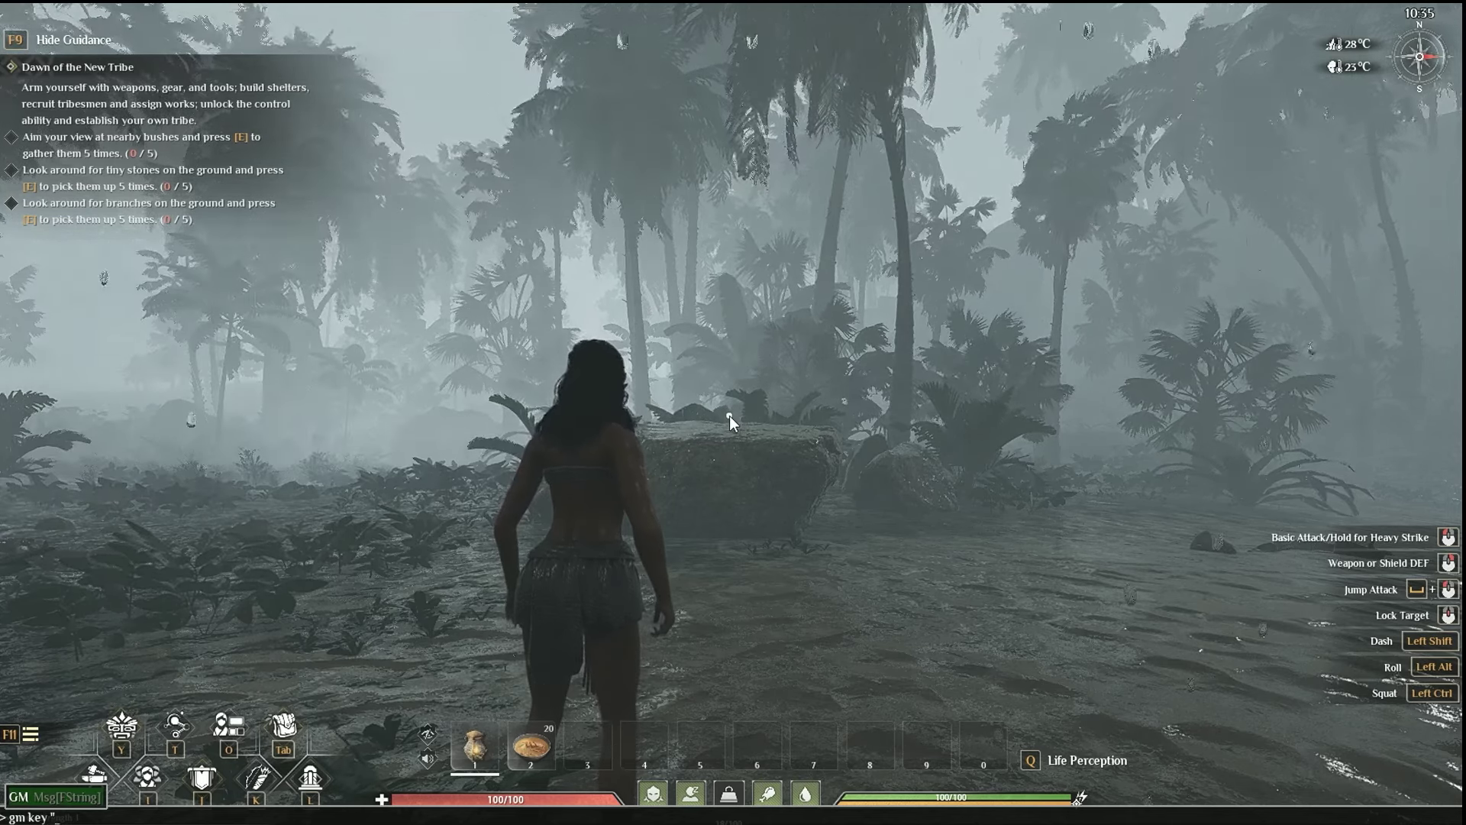
text( ")
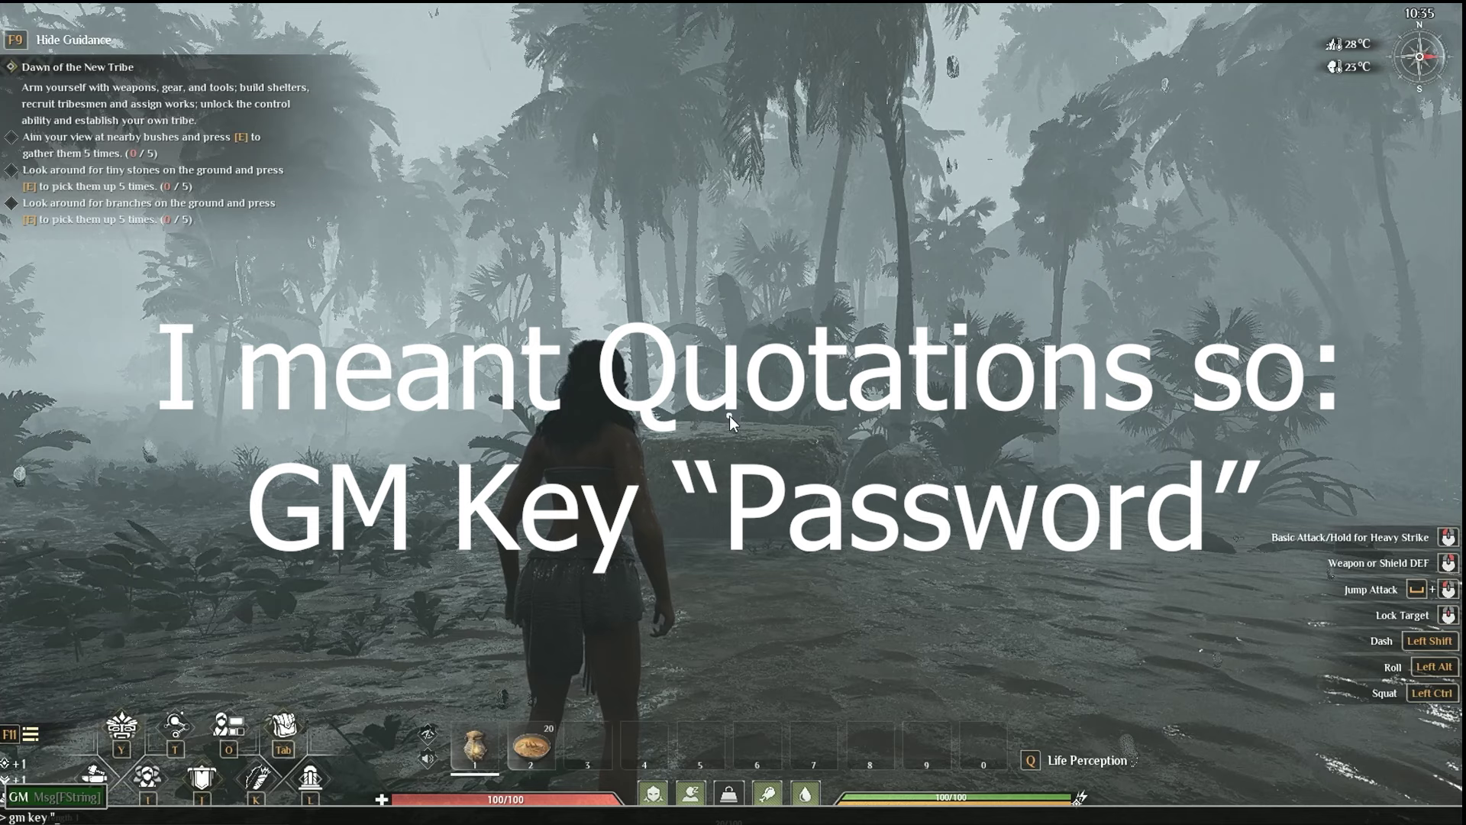
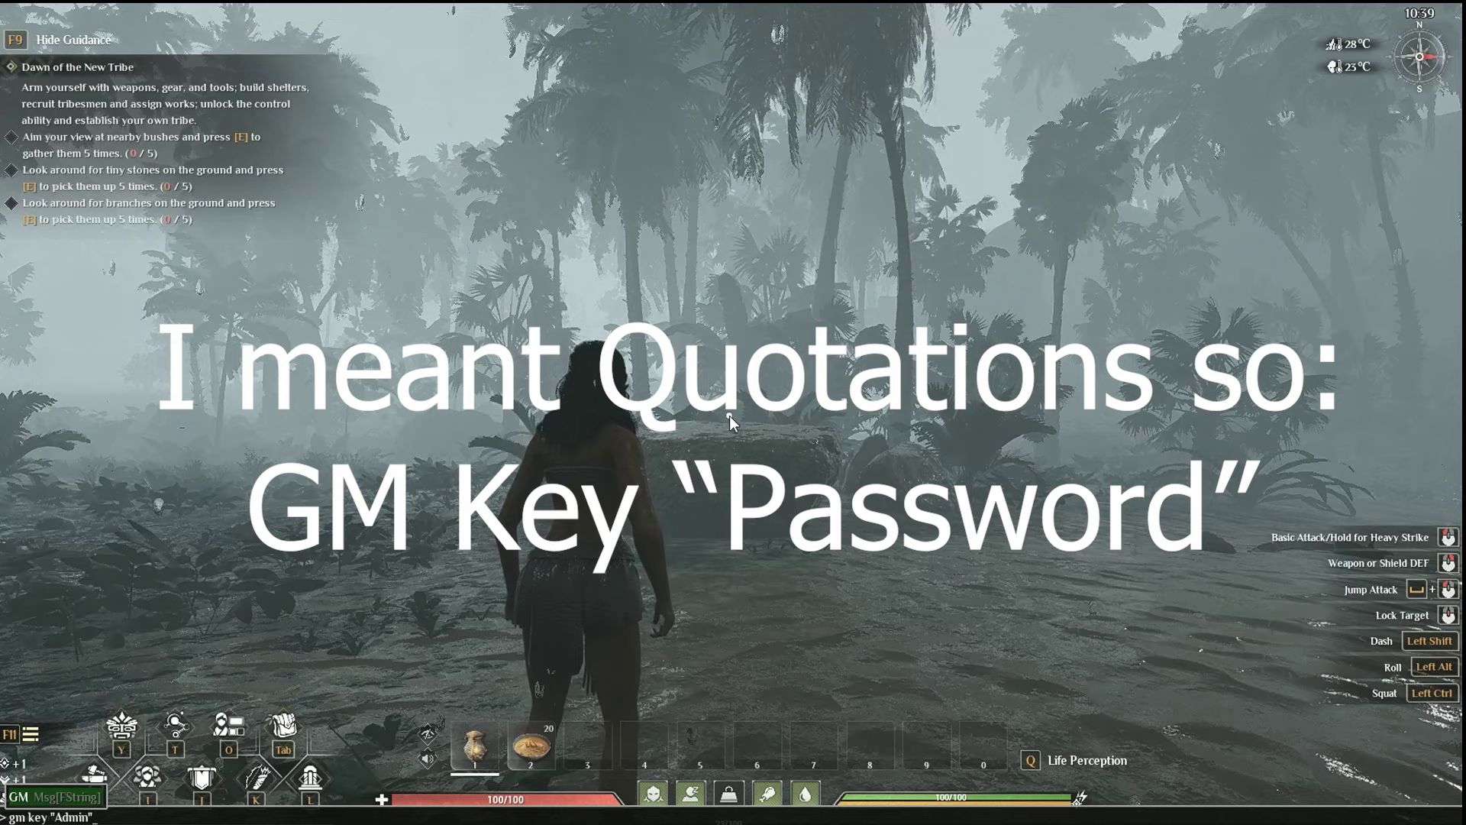
key(Return)
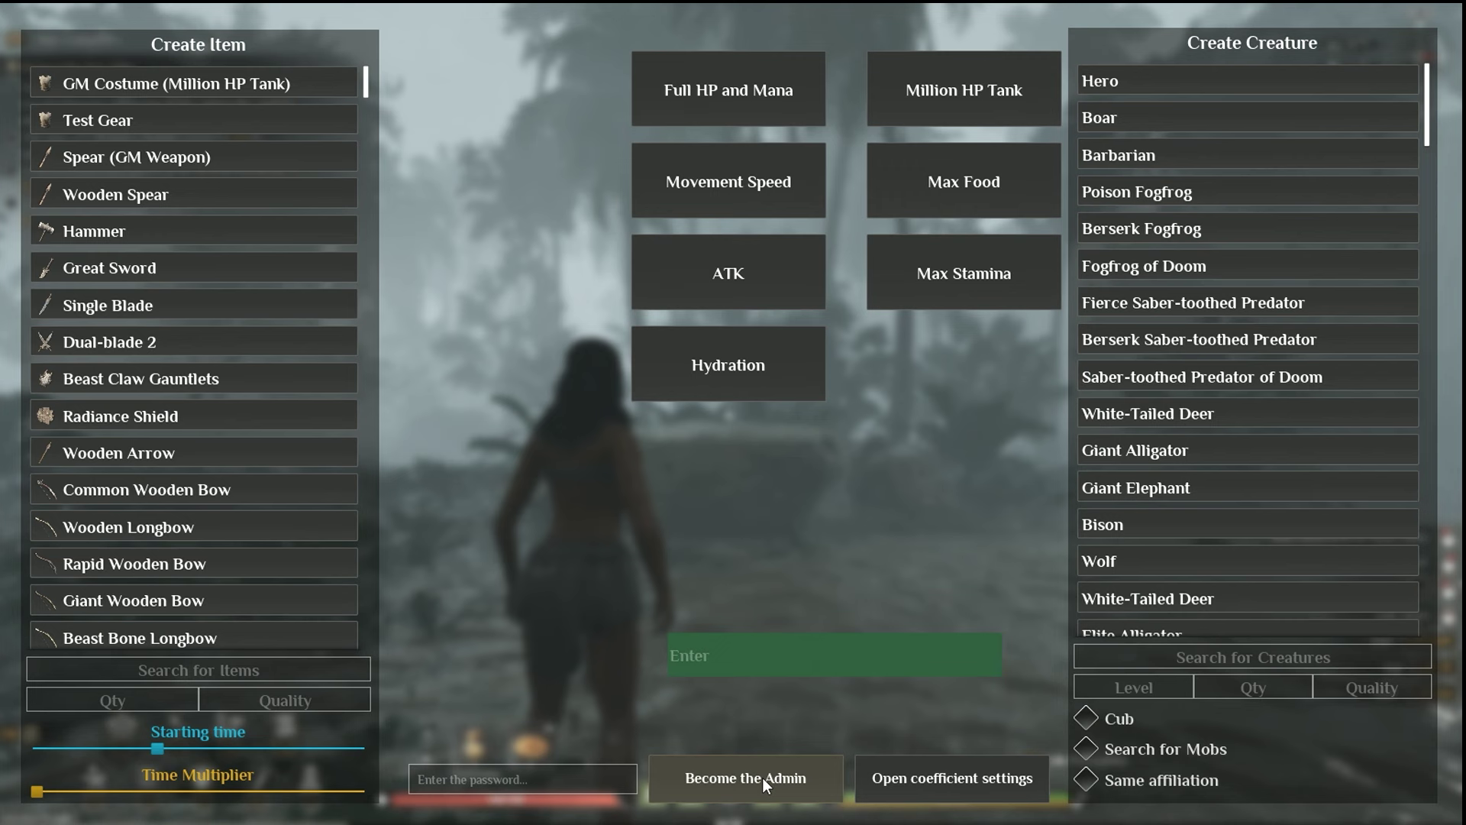
- Enter the admin password in the GM panel and become the server admin
click(593, 778)
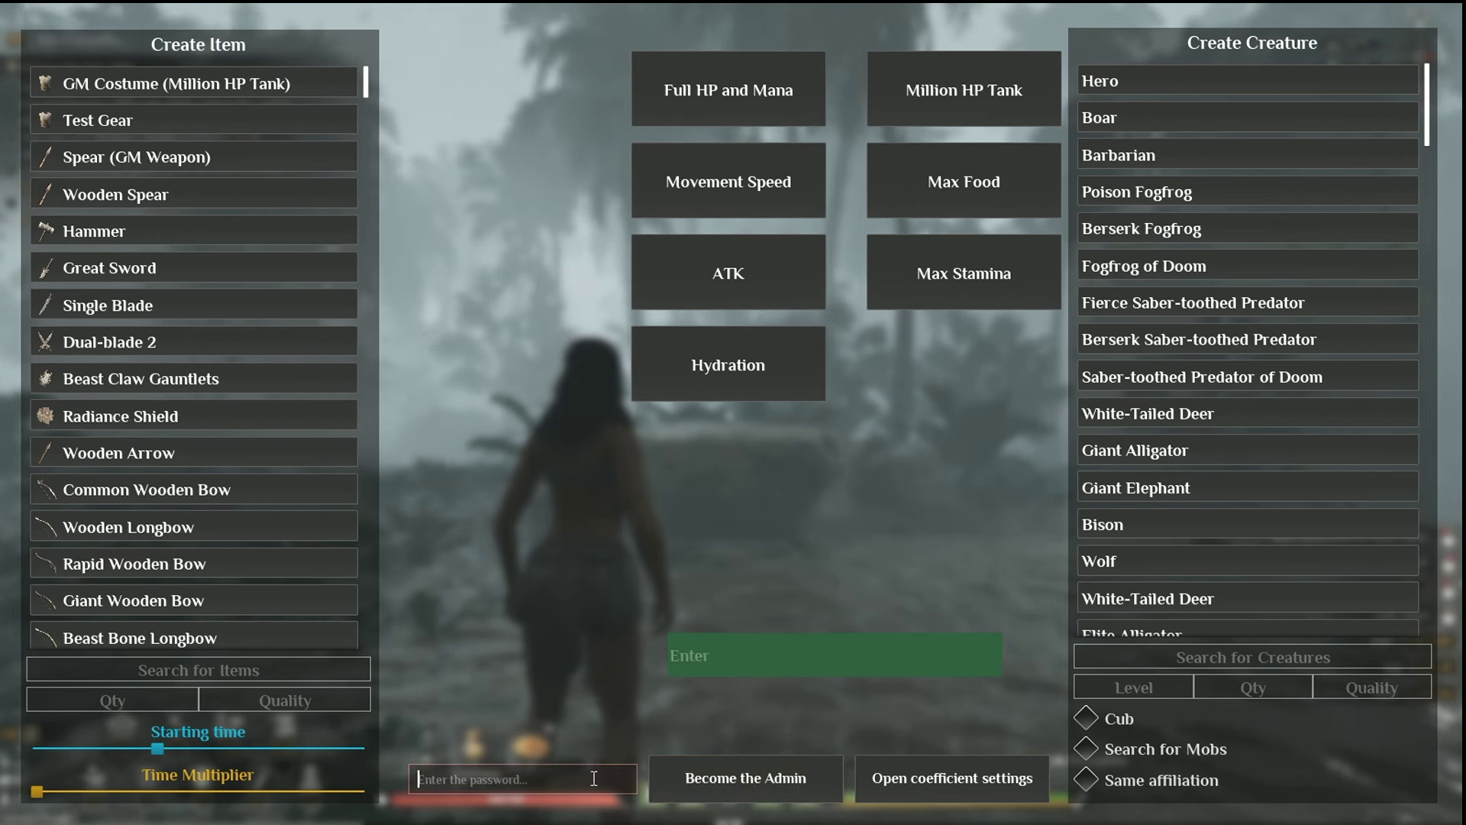
click(697, 792)
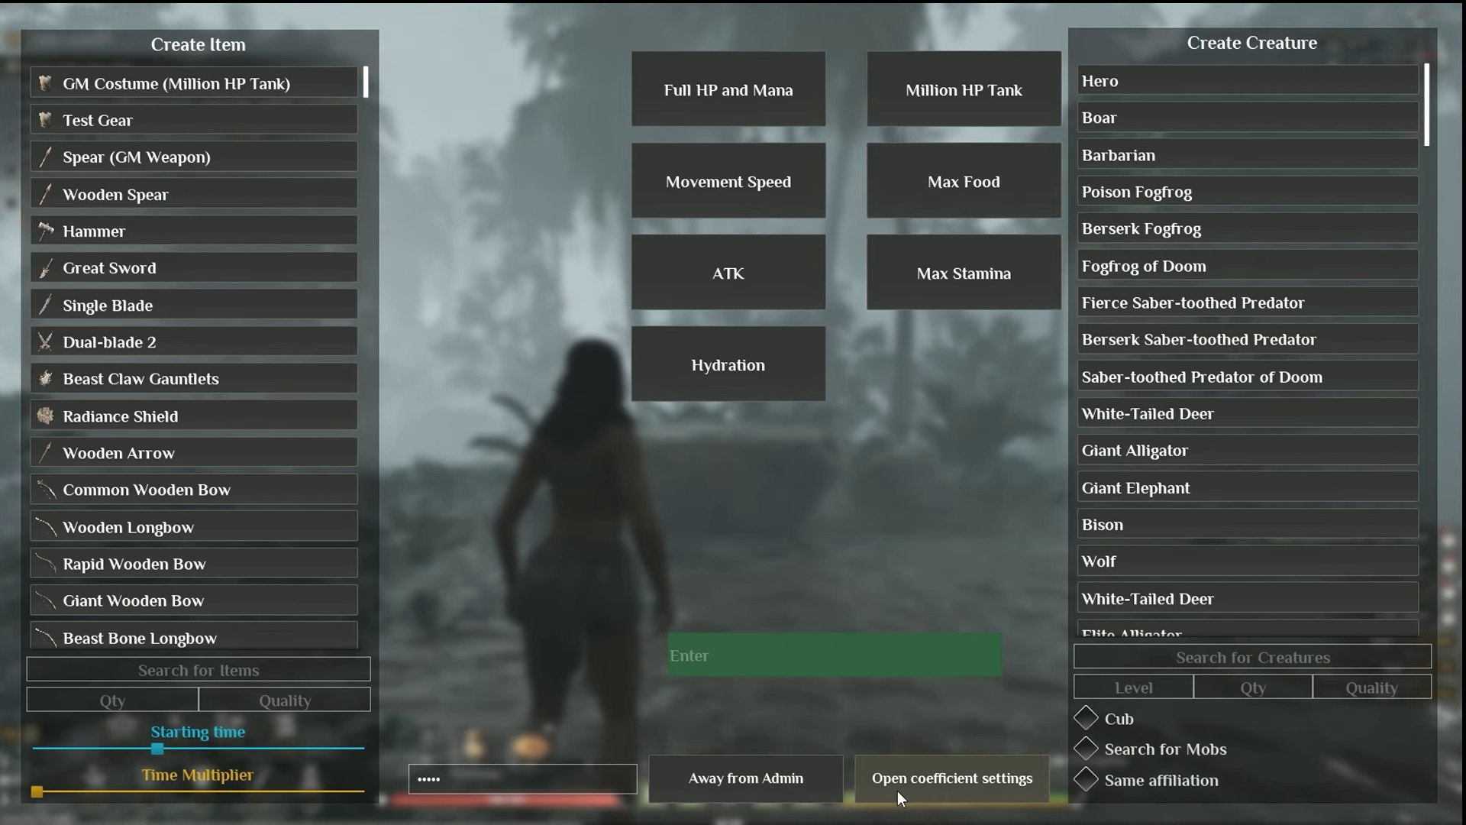
- Raise the Awareness Strength EXP Multiplier to 4.4 in the coefficient settings
click(897, 790)
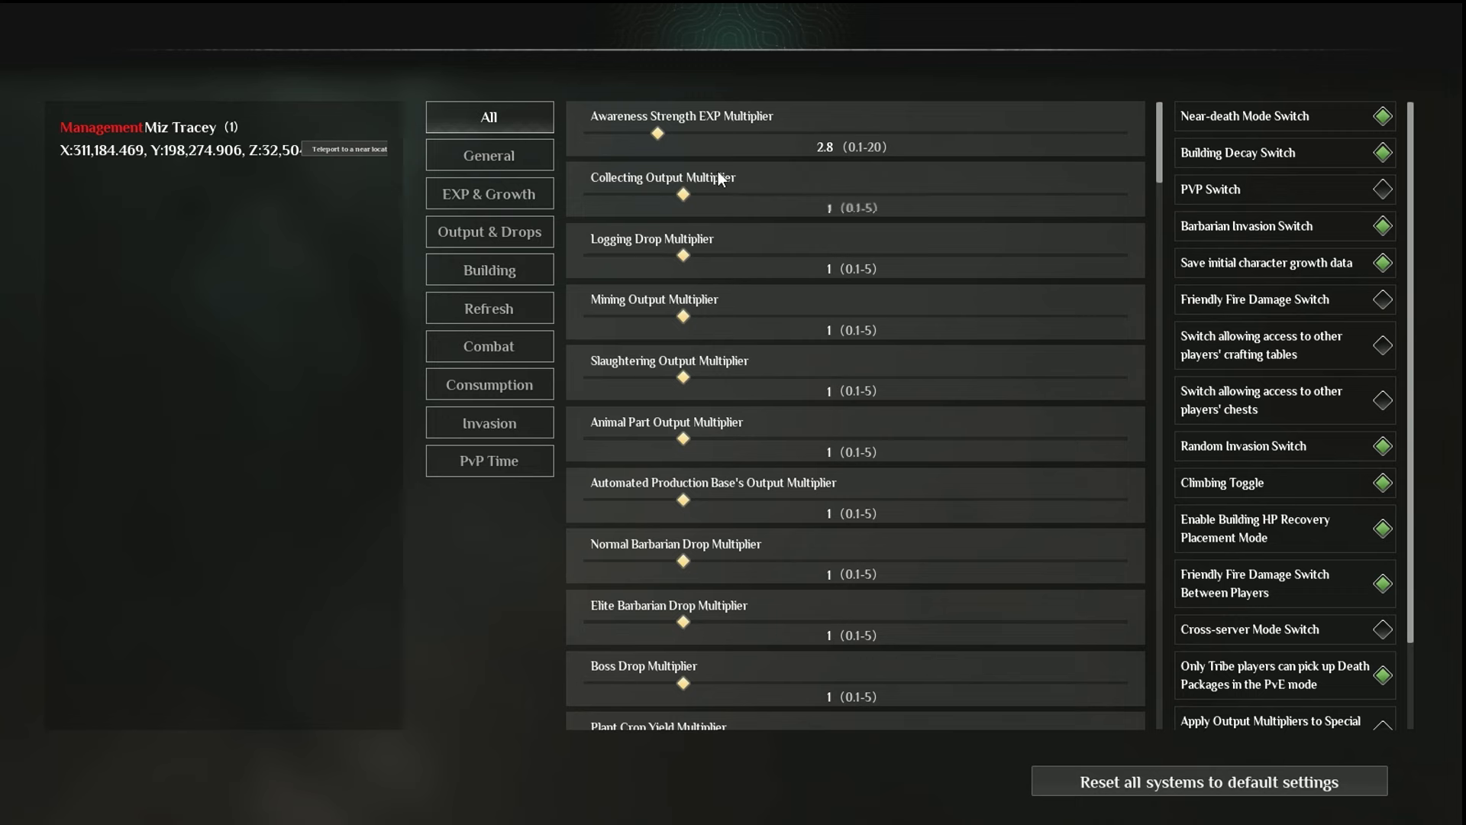
drag(657, 134, 703, 133)
scroll(741, 273, down, 1)
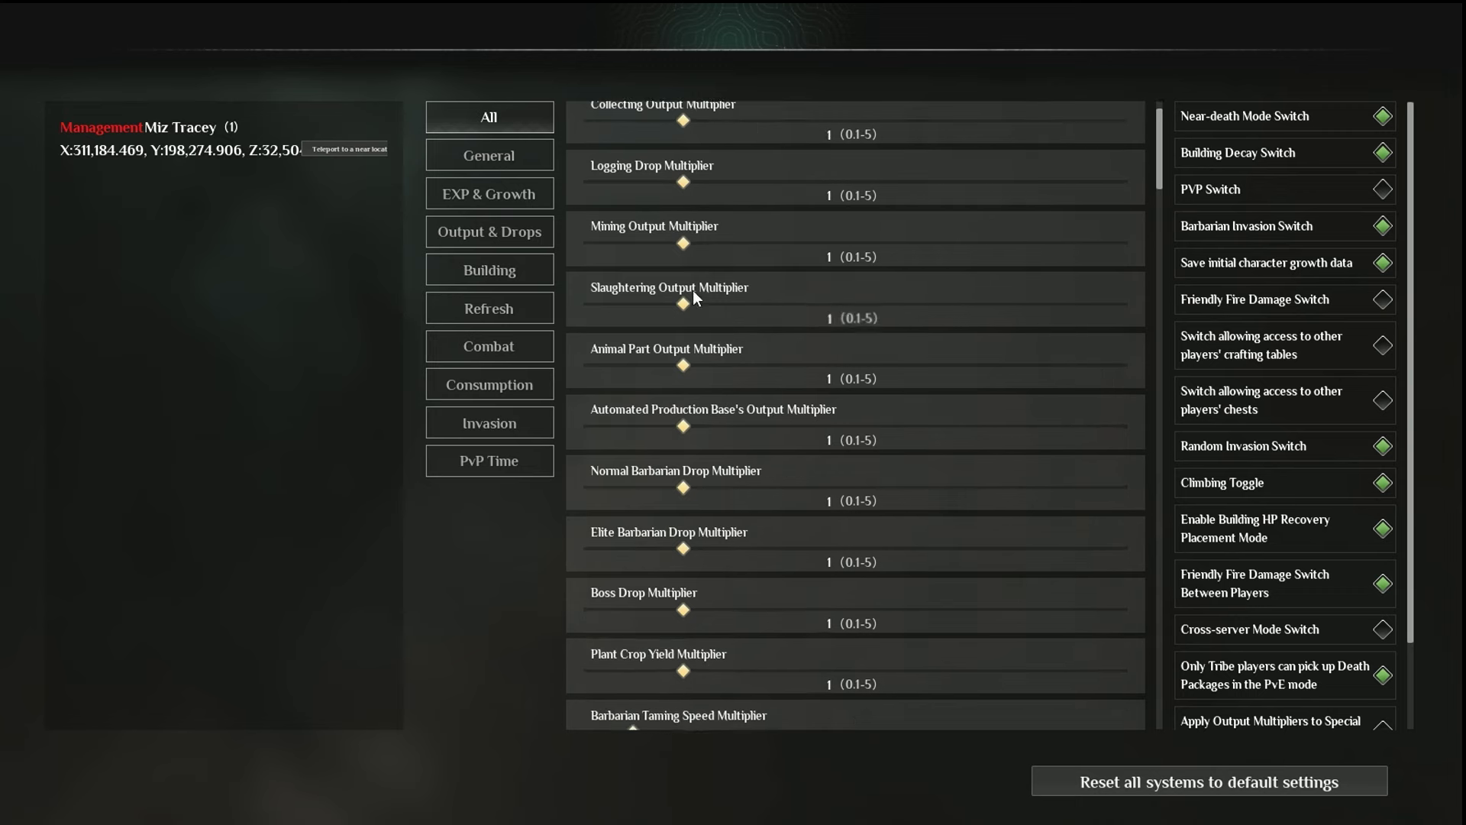
scroll(694, 290, down, 2)
scroll(769, 460, down, 3)
scroll(739, 484, down, 4)
scroll(730, 476, down, 5)
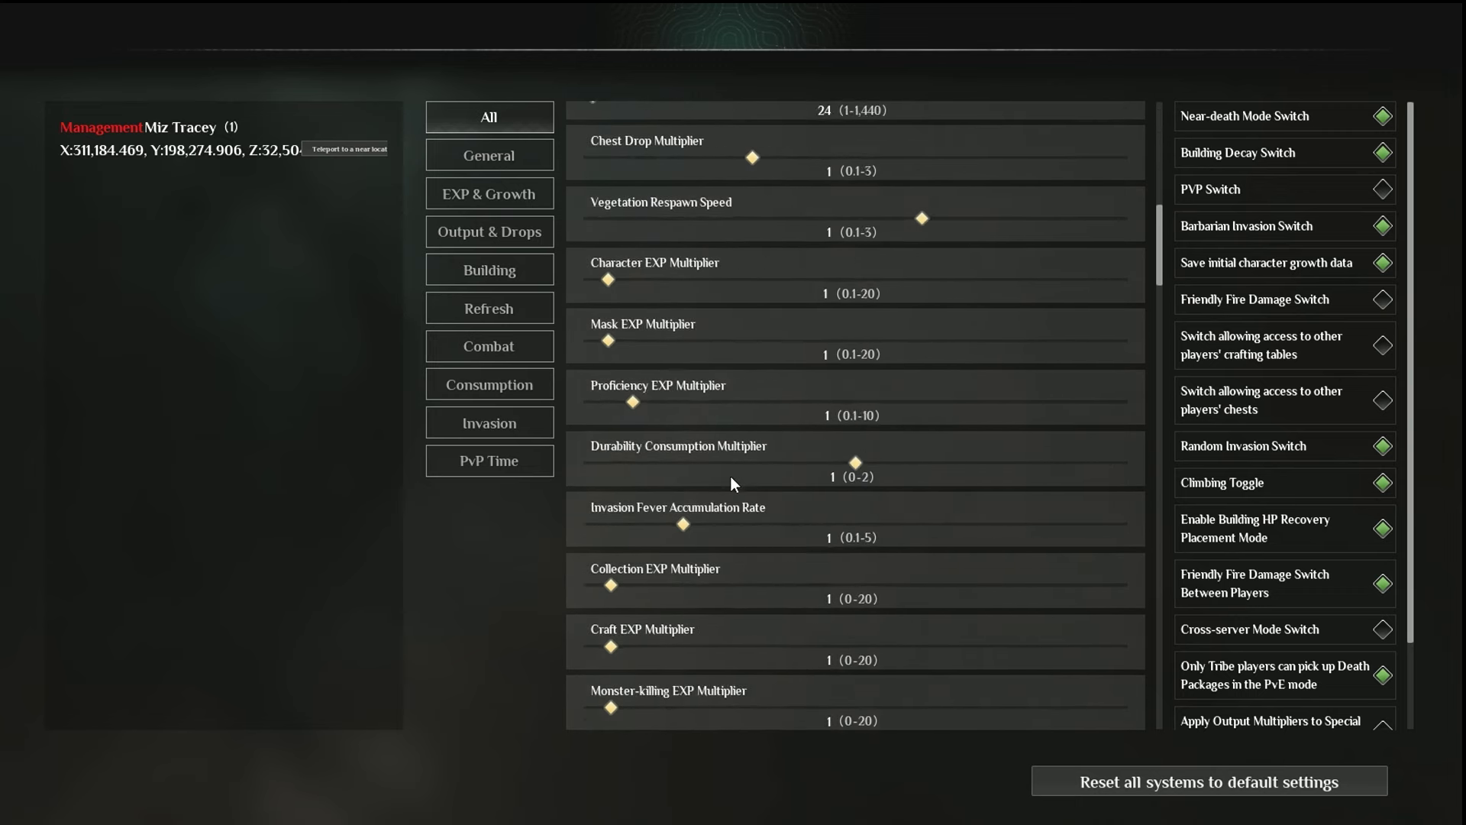
scroll(825, 493, down, 5)
scroll(936, 503, down, 3)
scroll(1276, 442, down, 2)
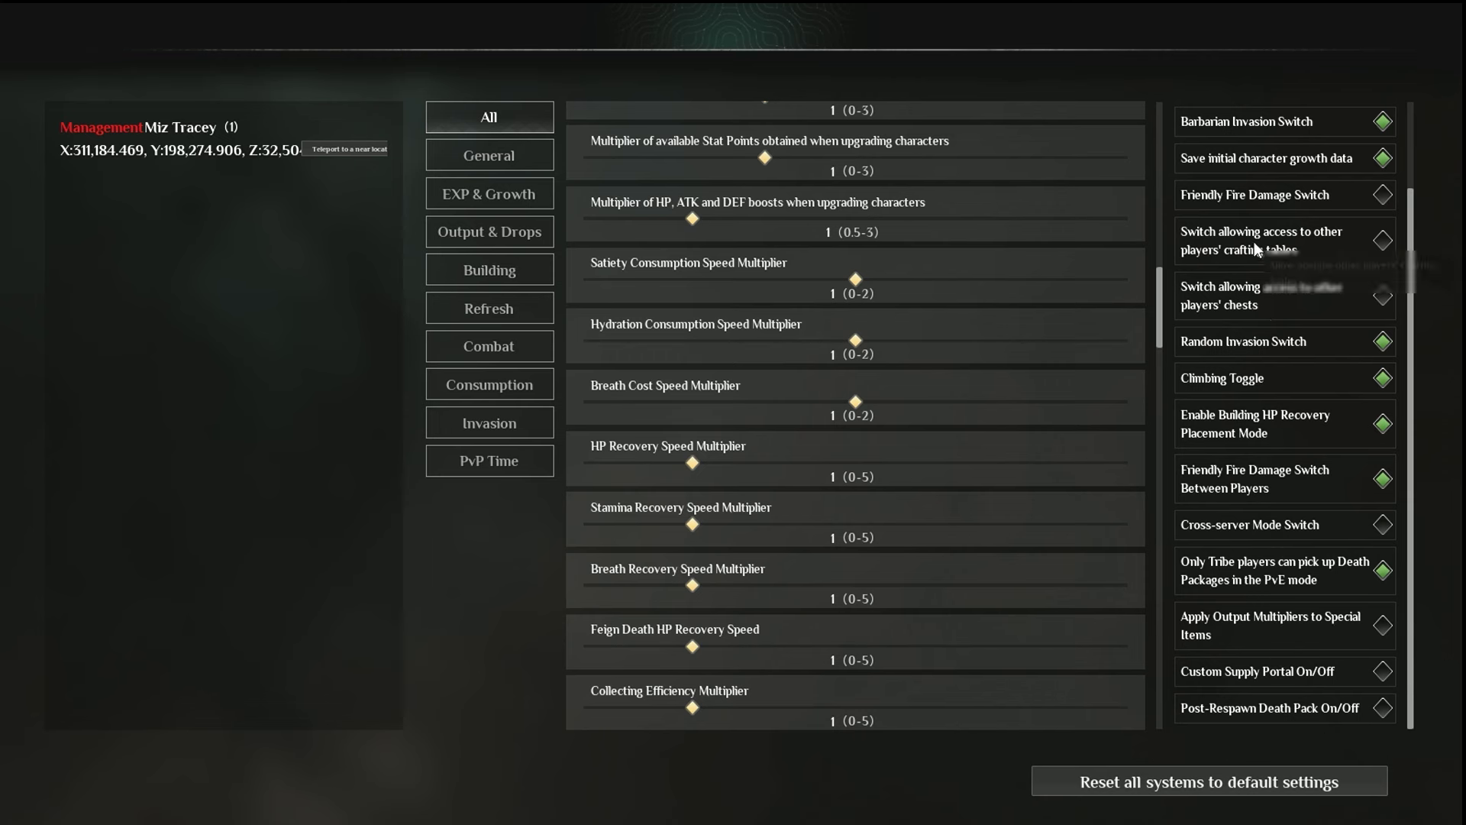
scroll(1284, 686, up, 2)
scroll(1329, 685, down, 2)
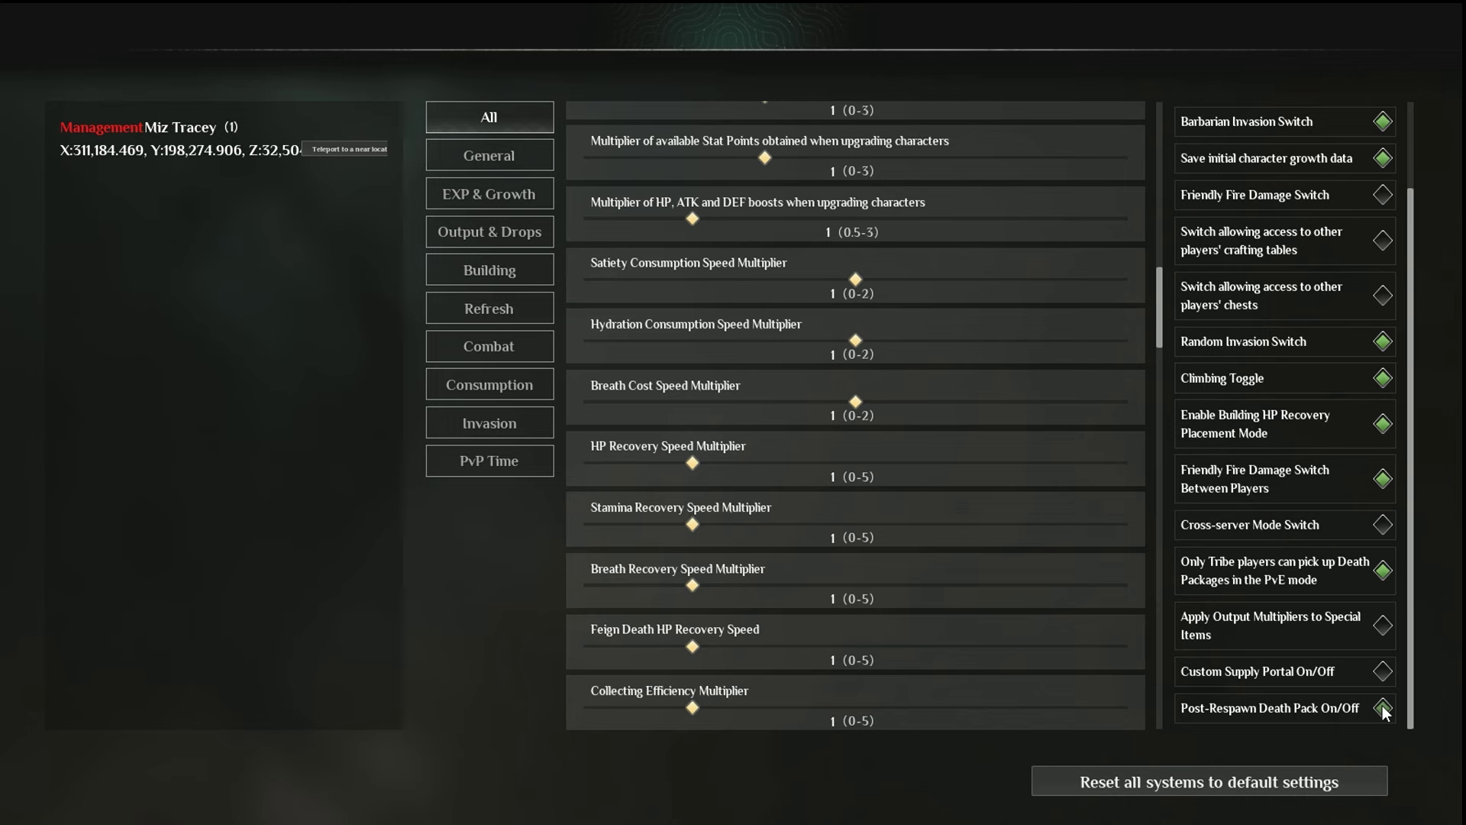
scroll(1261, 533, up, 1)
scroll(905, 450, up, 1)
scroll(904, 450, down, 1)
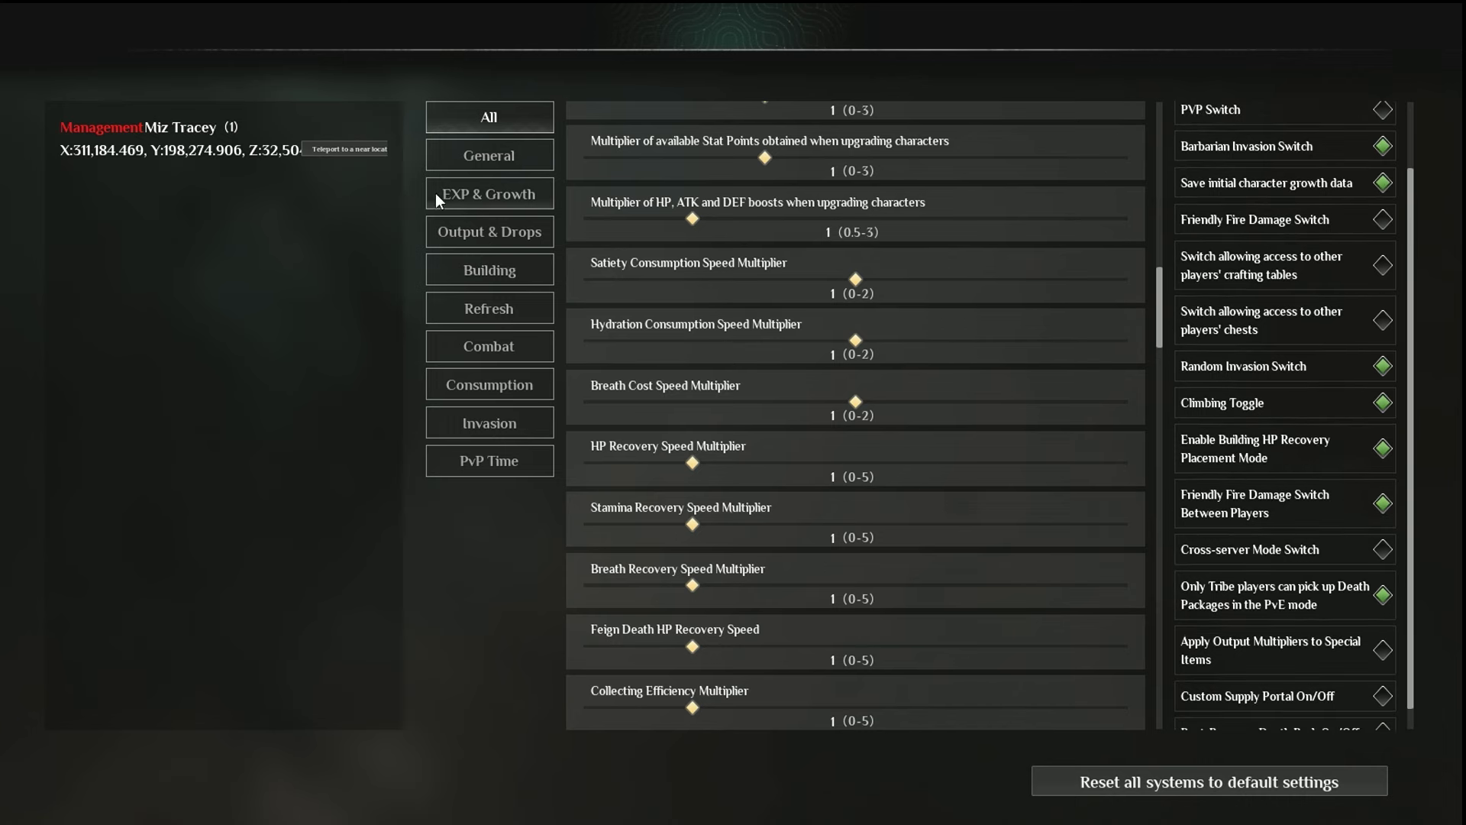
- Close and reopen the coefficient settings, with the experience and consumption multipliers showing
key(Escape)
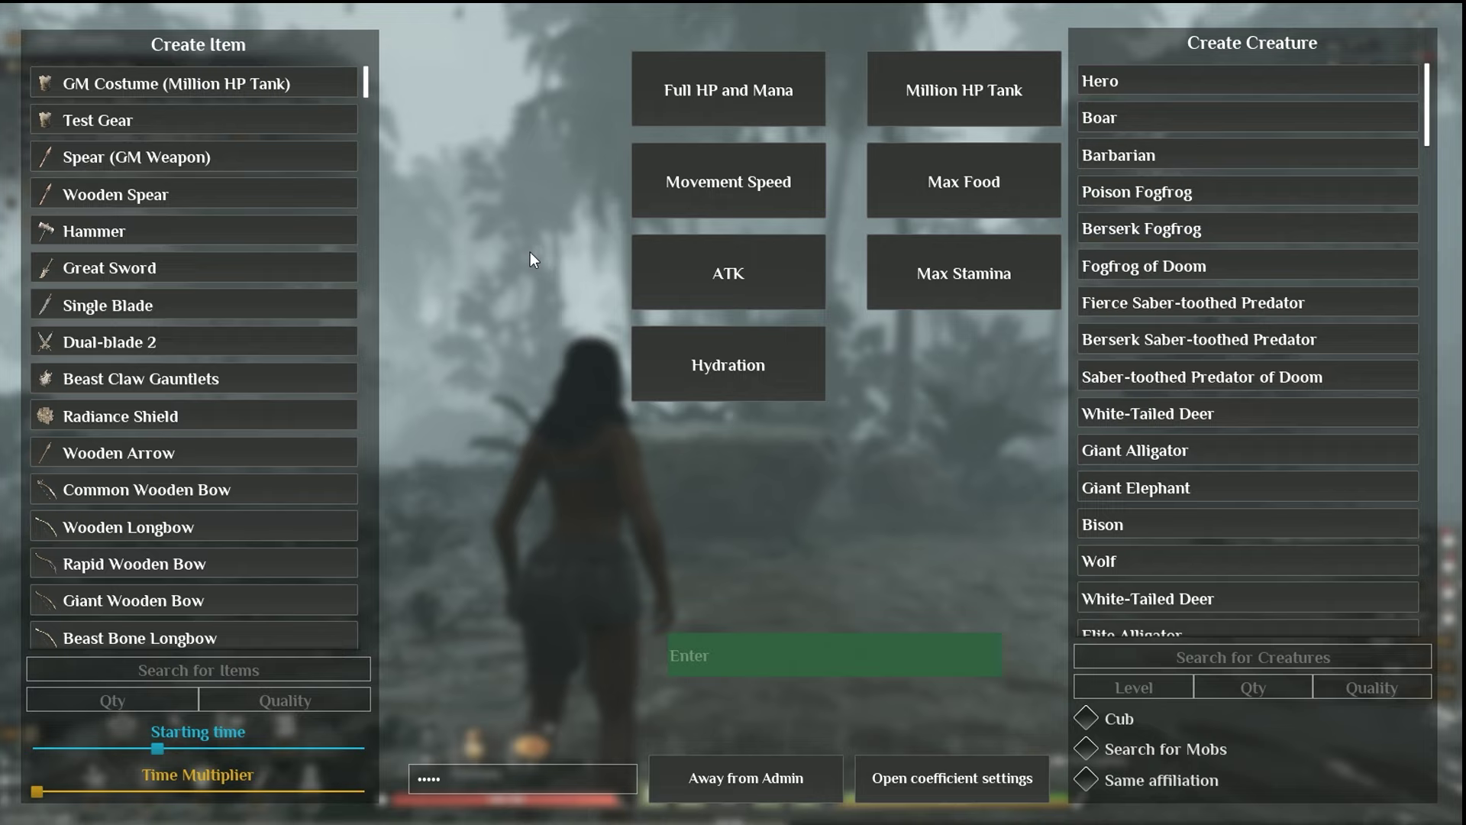
click(899, 769)
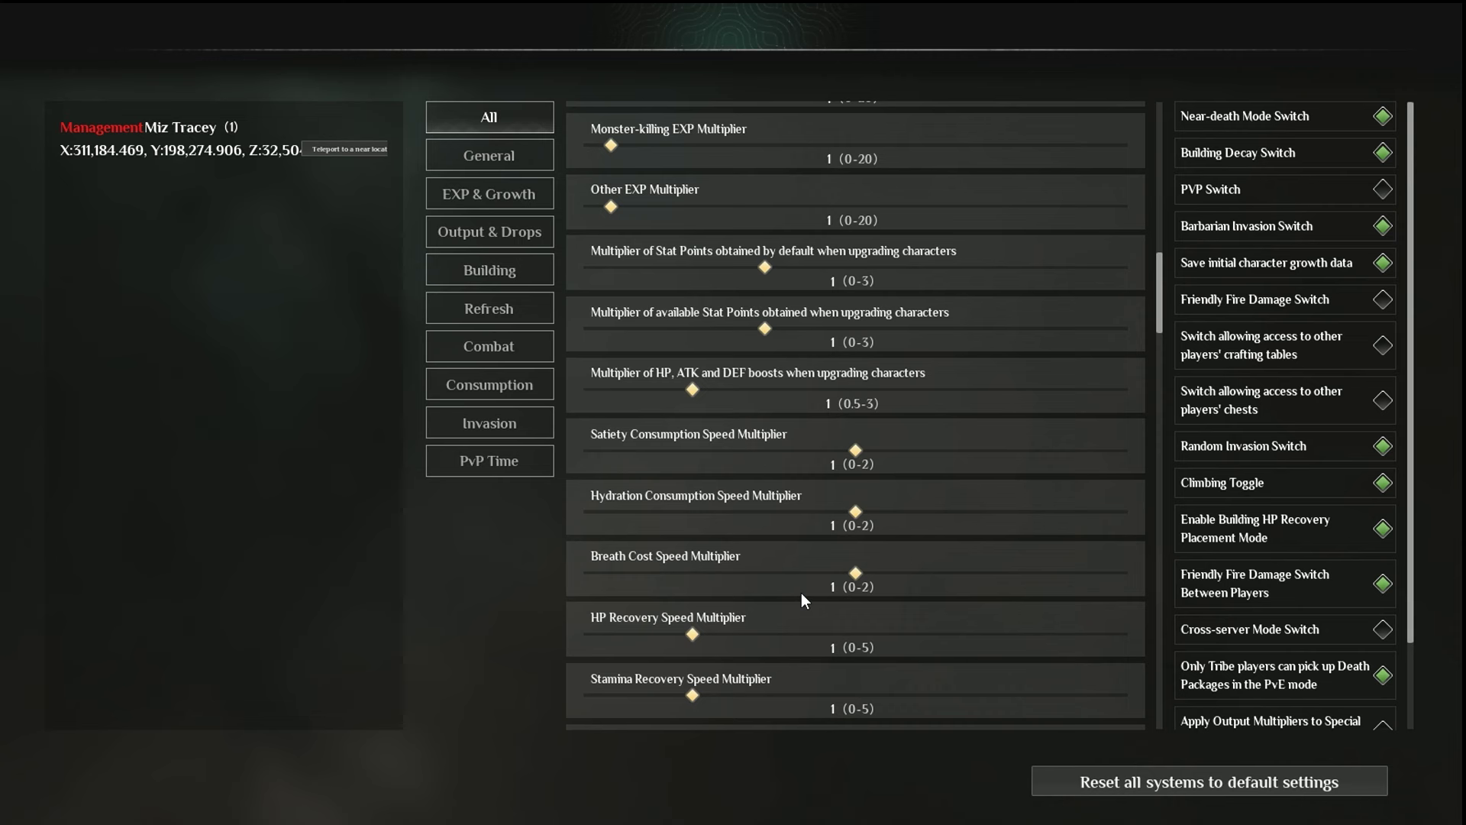
scroll(802, 593, up, 1)
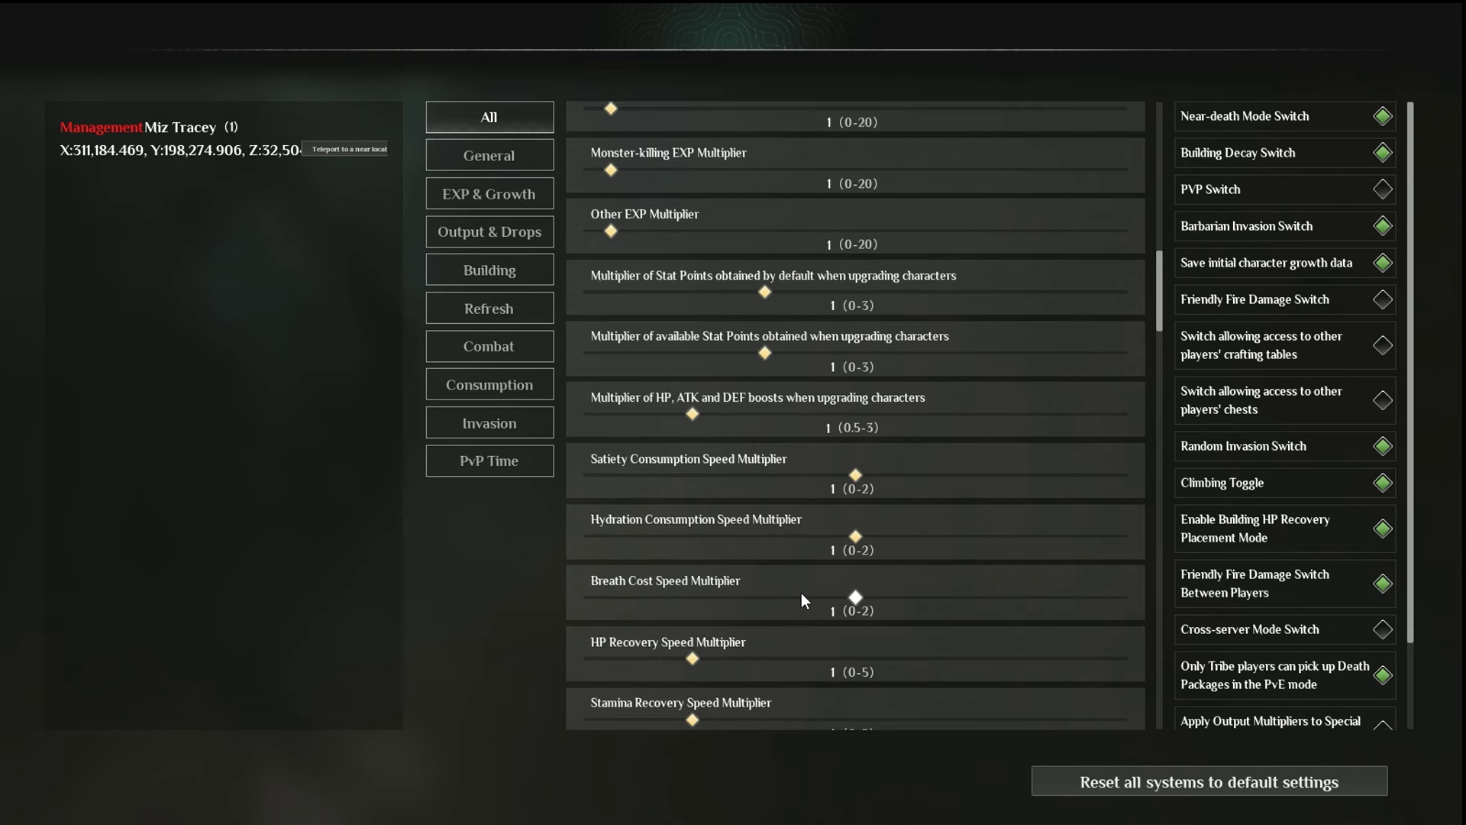